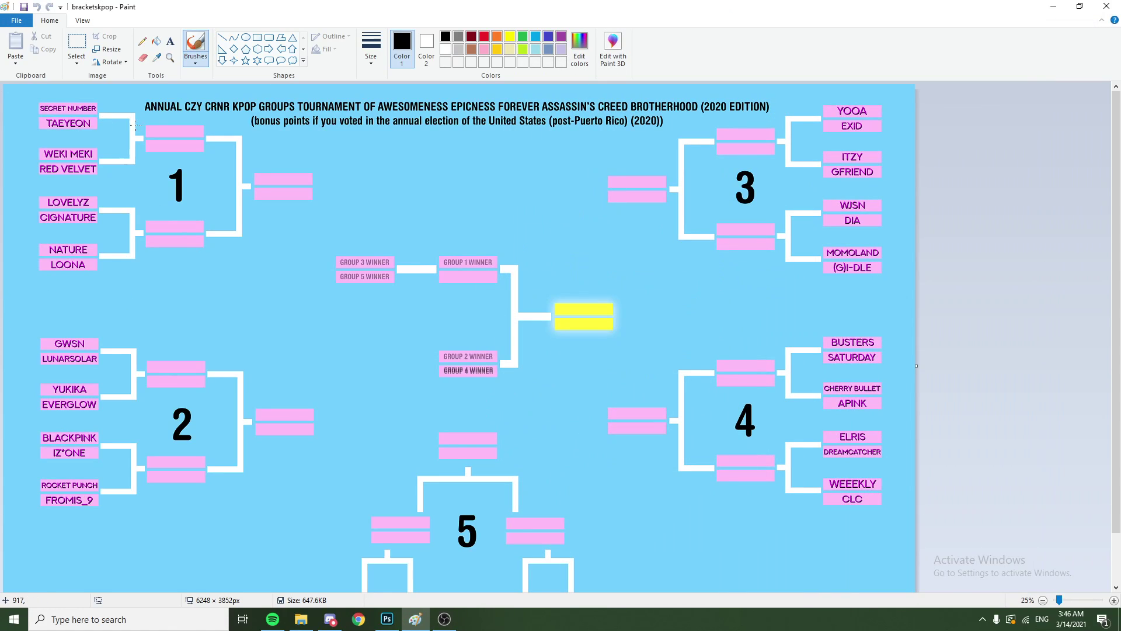
# Step: Draw brush lines advancing TAEYEON, WEKI MEKI, CIGNATURE and LOONA to their second-round slots in group 1
pyautogui.moveTo(92, 119); pyautogui.dragTo(159, 131)
pyautogui.moveTo(96, 151); pyautogui.dragTo(168, 145)
pyautogui.moveTo(94, 216); pyautogui.dragTo(157, 220)
pyautogui.moveTo(74, 270); pyautogui.dragTo(169, 244)
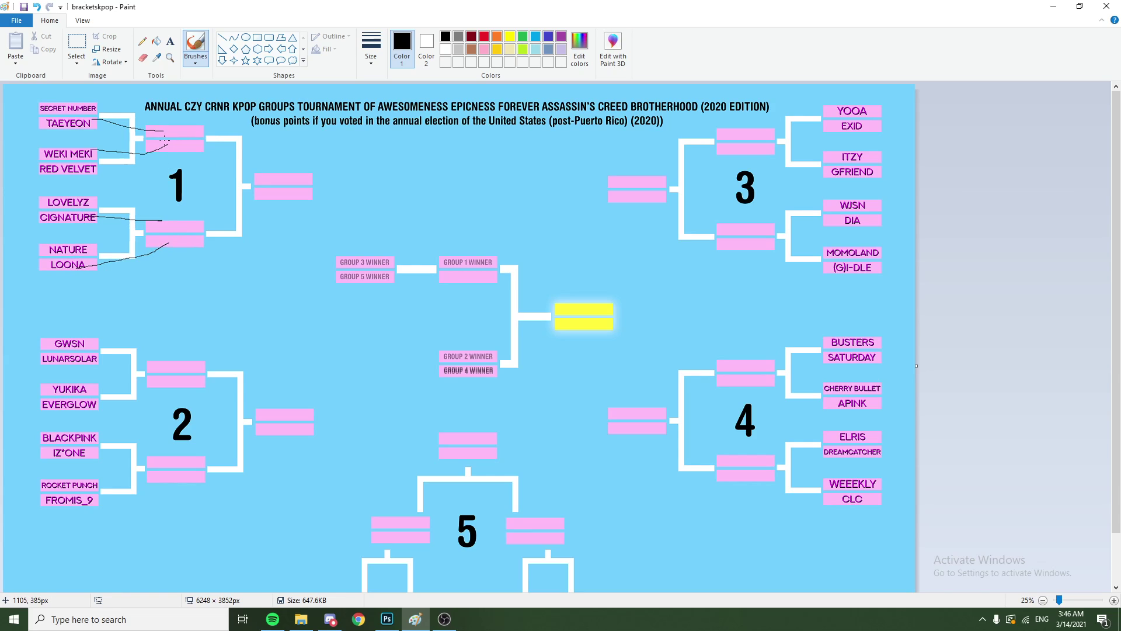
# Step: Draw lines from WEKI MEKI's and LOONA's slots to the group 1 final, and an arrow advancing WEKI MEKI to GROUP 1 WINNER
pyautogui.moveTo(163, 150); pyautogui.dragTo(264, 177)
pyautogui.moveTo(186, 243)
pyautogui.mouseDown()
pyautogui.moveTo(257, 226)
pyautogui.moveTo(263, 196)
pyautogui.moveTo(399, 182)
pyautogui.moveTo(468, 243)
pyautogui.mouseUp()
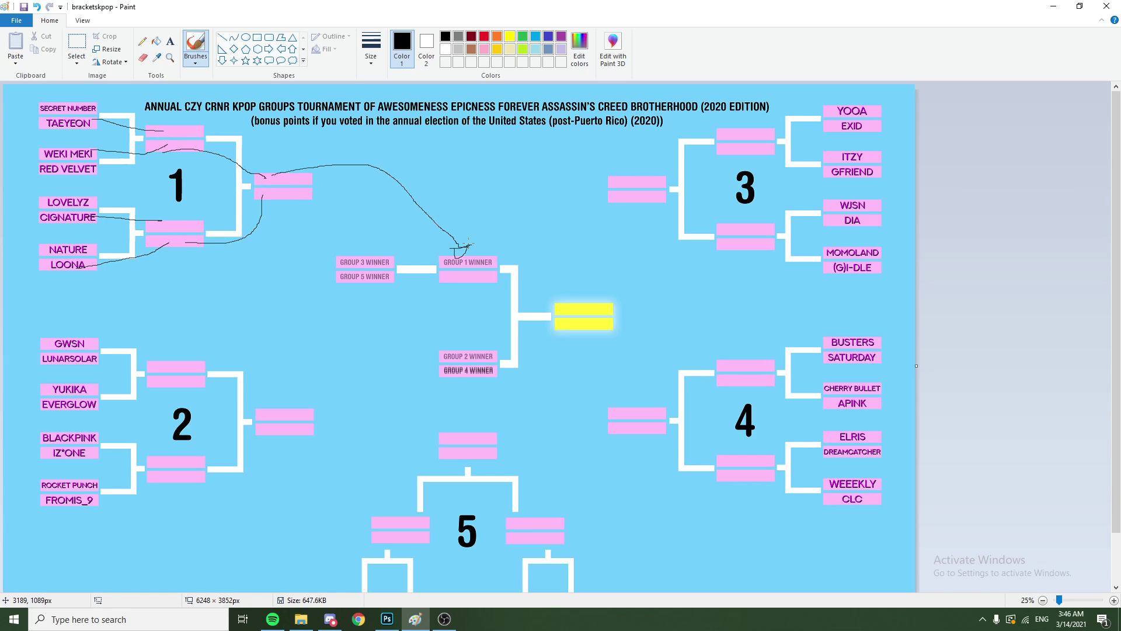
# Step: Draw lines advancing GWSN, YUKIKA and IZ*ONE to group 2's second round, and scribble out BLACKPINK
pyautogui.scroll(-1, 268, 323)
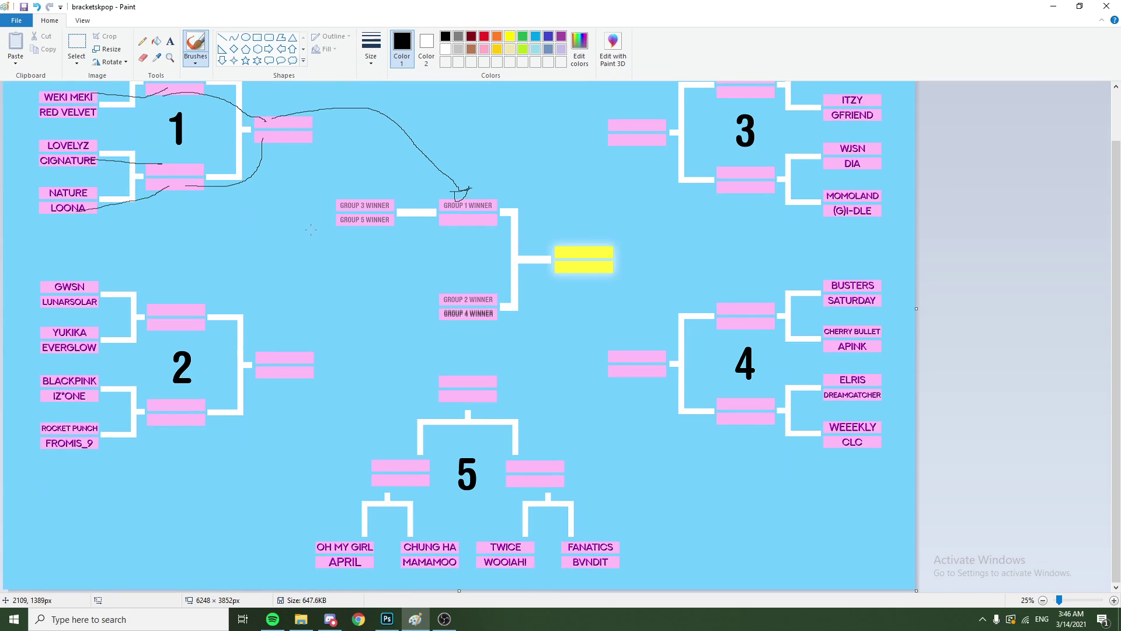
pyautogui.moveTo(94, 287); pyautogui.dragTo(170, 312)
pyautogui.moveTo(90, 333); pyautogui.dragTo(193, 319)
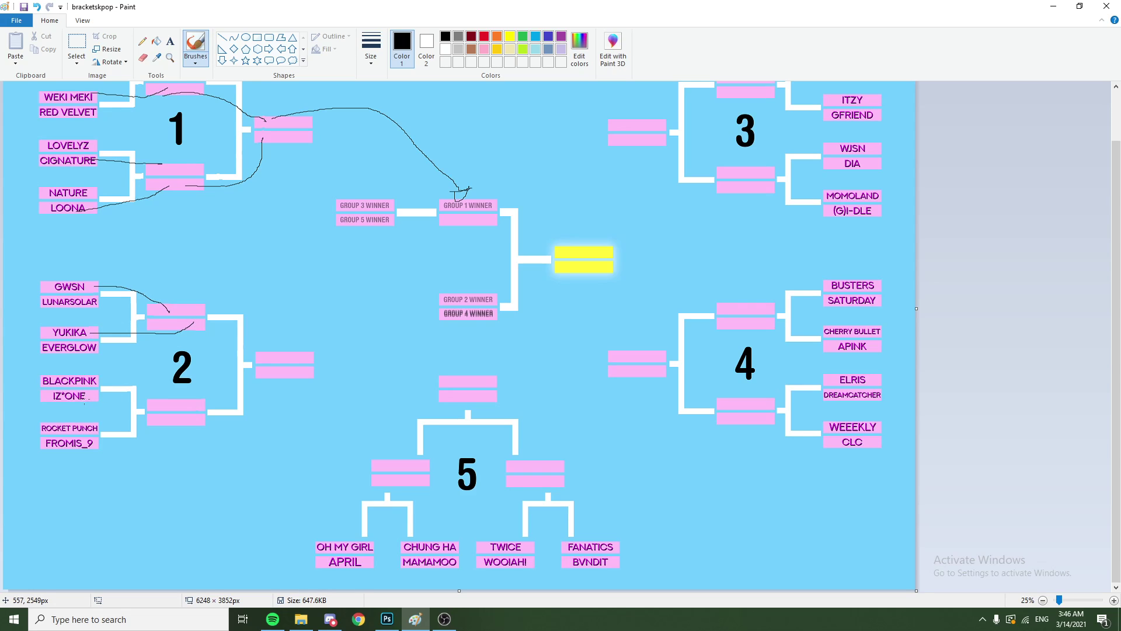
pyautogui.moveTo(85, 398); pyautogui.dragTo(160, 403)
pyautogui.moveTo(53, 386)
pyautogui.mouseDown()
pyautogui.moveTo(64, 376)
pyautogui.moveTo(35, 373)
pyautogui.moveTo(108, 390)
pyautogui.moveTo(64, 374)
pyautogui.mouseUp()
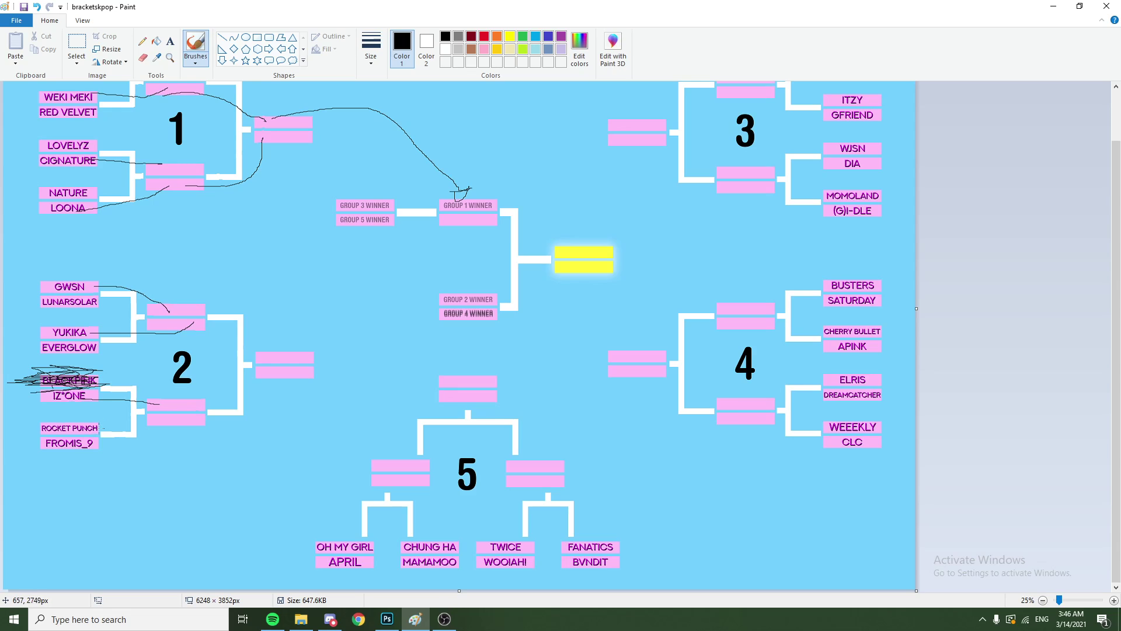
# Step: Draw a line advancing ROCKET PUNCH in group 2, and lines linking YUKIKA's and IZ*ONE's slots to the group final
pyautogui.moveTo(99, 428); pyautogui.dragTo(159, 419)
pyautogui.moveTo(197, 324); pyautogui.dragTo(288, 352)
pyautogui.moveTo(168, 404); pyautogui.dragTo(285, 372)
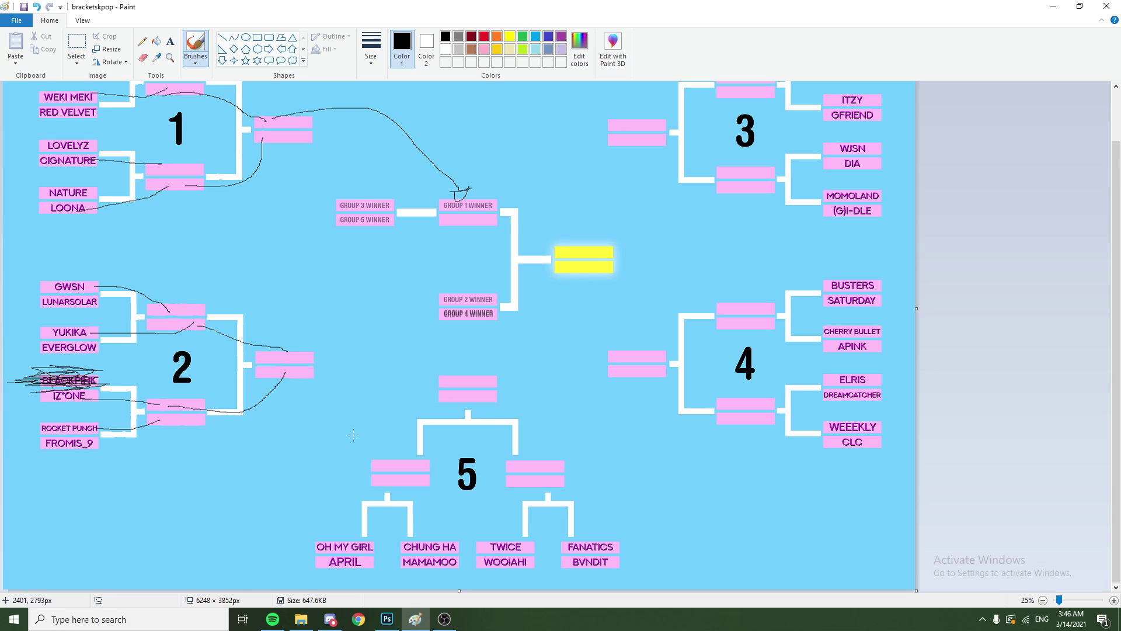
# Step: Draw lines advancing YOOA, GFRIEND, WJSN and (G)I-DLE to their second-round slots in group 3
pyautogui.scroll(2, 604, 477)
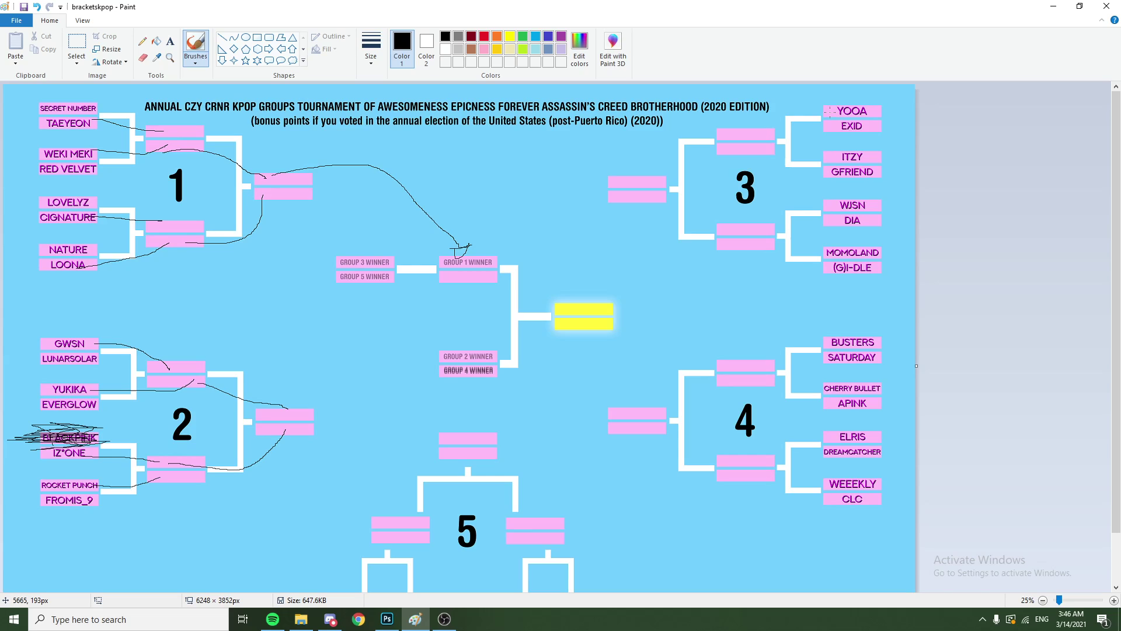
pyautogui.moveTo(830, 111); pyautogui.dragTo(771, 127)
pyautogui.moveTo(827, 173); pyautogui.dragTo(760, 150)
pyautogui.moveTo(829, 205); pyautogui.dragTo(752, 221)
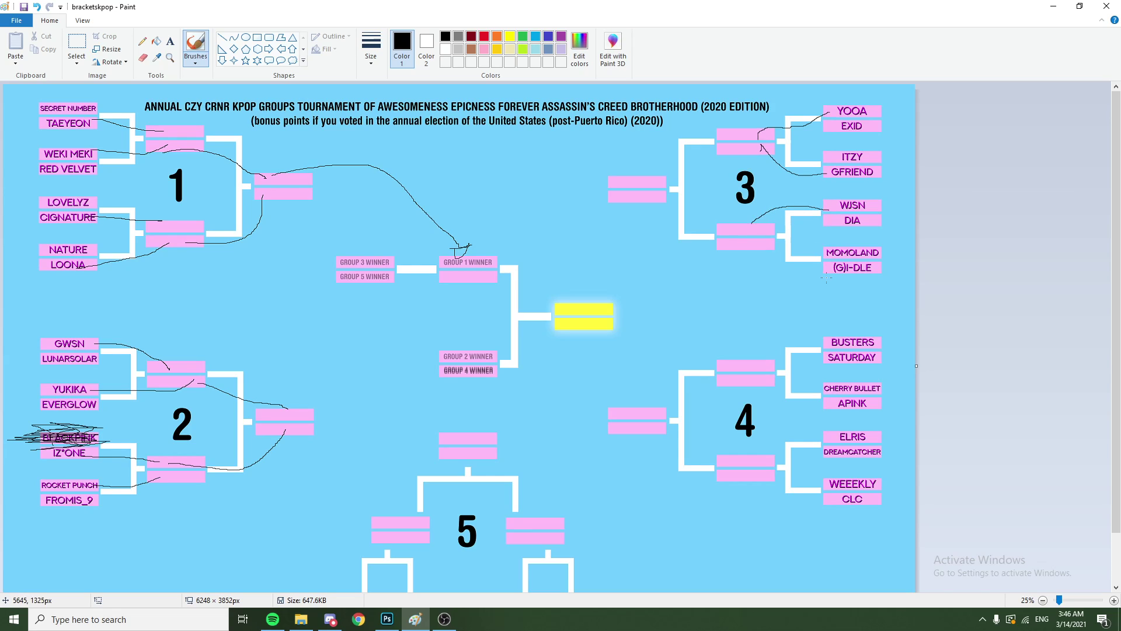
pyautogui.moveTo(823, 272); pyautogui.dragTo(745, 247)
# Step: Draw lines from GFRIEND's and WJSN's slots to the group 3 final, and advance GFRIEND to the GROUP 3 WINNER box
pyautogui.moveTo(739, 147); pyautogui.dragTo(639, 179)
pyautogui.moveTo(725, 230)
pyautogui.mouseDown()
pyautogui.moveTo(666, 220)
pyautogui.moveTo(650, 197)
pyautogui.mouseUp()
pyautogui.moveTo(639, 180)
pyautogui.mouseDown()
pyautogui.moveTo(378, 237)
pyautogui.moveTo(362, 258)
pyautogui.mouseUp()
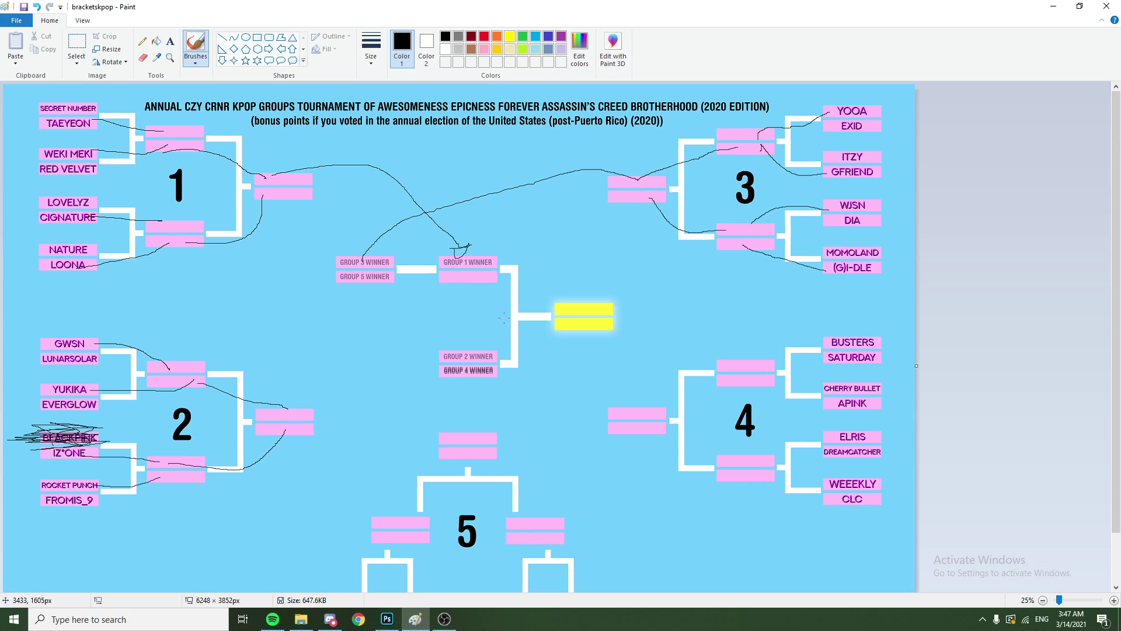
# Step: Draw lines advancing SATURDAY, APINK, ELRIS and WEEEKLY to group 4's second round, and scribble out CLC
pyautogui.scroll(-2, 684, 304)
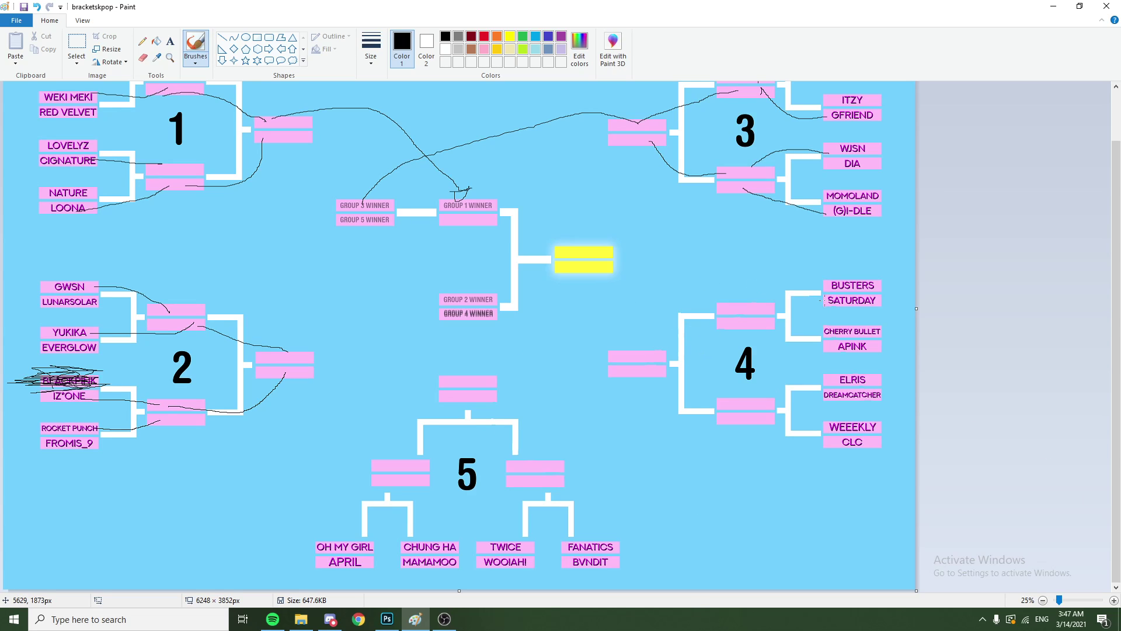
pyautogui.moveTo(824, 302); pyautogui.dragTo(763, 311)
pyautogui.moveTo(828, 347); pyautogui.dragTo(759, 326)
pyautogui.moveTo(829, 381)
pyautogui.mouseDown()
pyautogui.moveTo(755, 389)
pyautogui.moveTo(752, 402)
pyautogui.mouseUp()
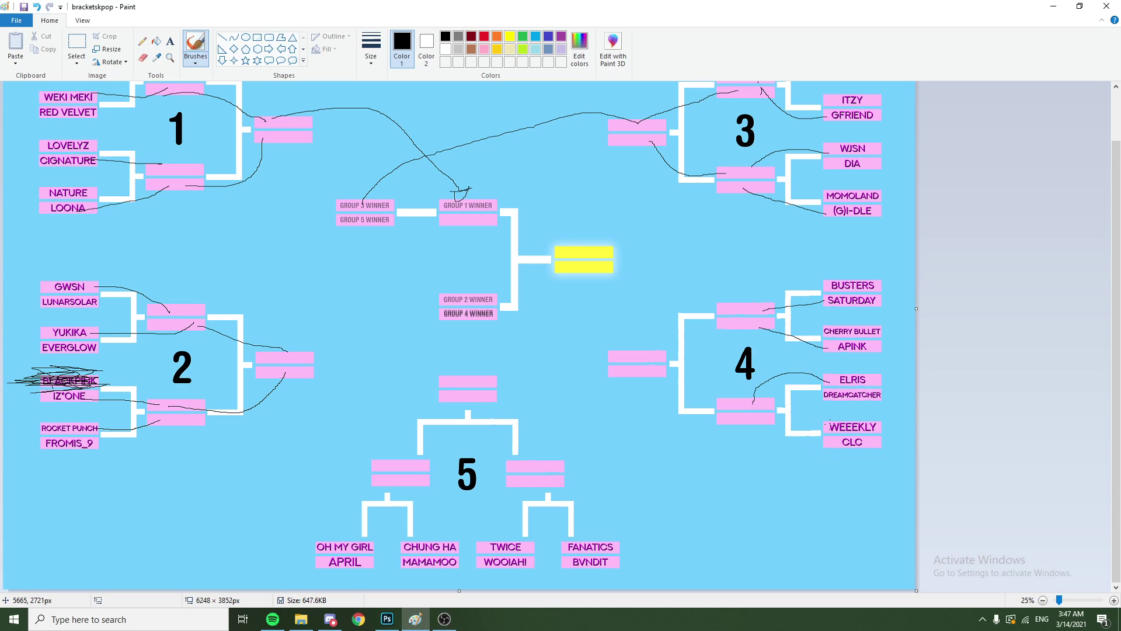
pyautogui.moveTo(830, 424)
pyautogui.mouseDown()
pyautogui.moveTo(785, 431)
pyautogui.moveTo(744, 419)
pyautogui.mouseUp()
pyautogui.moveTo(842, 449)
pyautogui.mouseDown()
pyautogui.moveTo(835, 442)
pyautogui.moveTo(860, 442)
pyautogui.mouseUp()
# Step: Draw lines from APINK's and ELRIS's slots to the group 4 final, and advance APINK to the GROUP 4 WINNER box
pyautogui.moveTo(736, 324); pyautogui.dragTo(640, 353)
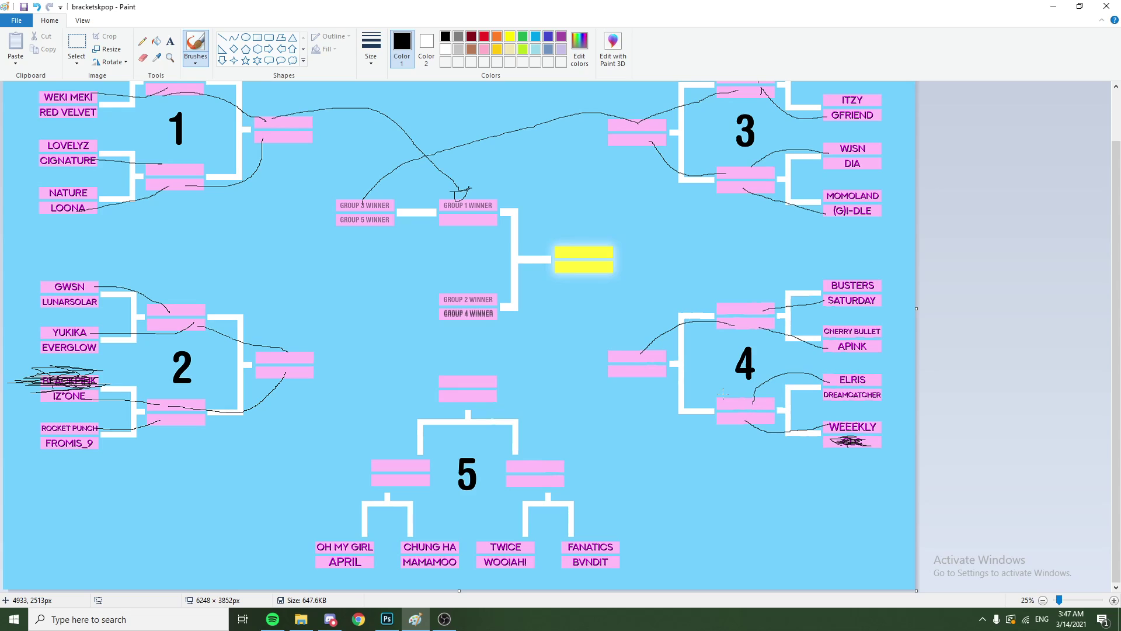
pyautogui.moveTo(724, 399)
pyautogui.mouseDown()
pyautogui.moveTo(660, 404)
pyautogui.moveTo(628, 380)
pyautogui.mouseUp()
pyautogui.moveTo(615, 357)
pyautogui.mouseDown()
pyautogui.moveTo(471, 330)
pyautogui.moveTo(456, 315)
pyautogui.mouseUp()
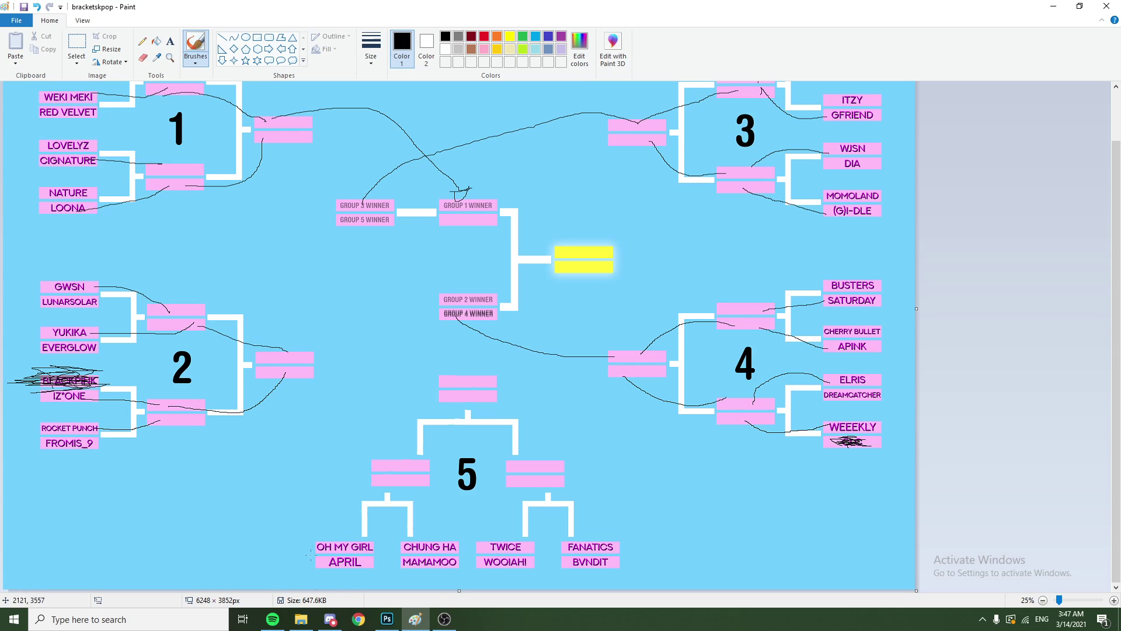
# Step: Draw lines advancing OH MY GIRL, CHUNG HA, WOO!AH! and BVNDIT to group 5's second round, and scribble out APRIL
pyautogui.moveTo(344, 541); pyautogui.dragTo(374, 464)
pyautogui.moveTo(352, 564)
pyautogui.mouseDown()
pyautogui.moveTo(316, 562)
pyautogui.moveTo(362, 558)
pyautogui.moveTo(339, 562)
pyautogui.moveTo(367, 573)
pyautogui.mouseUp()
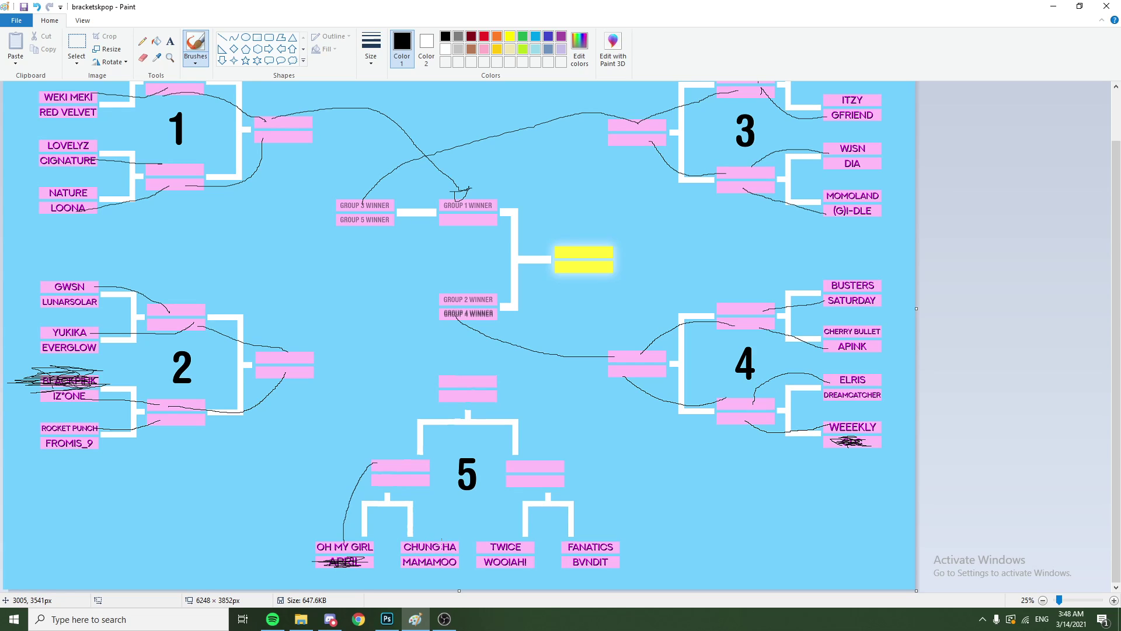
pyautogui.moveTo(446, 532); pyautogui.dragTo(413, 480)
pyautogui.moveTo(478, 564)
pyautogui.mouseDown()
pyautogui.moveTo(471, 540)
pyautogui.moveTo(506, 467)
pyautogui.mouseUp()
pyautogui.moveTo(613, 564)
pyautogui.mouseDown()
pyautogui.moveTo(659, 538)
pyautogui.moveTo(542, 484)
pyautogui.mouseUp()
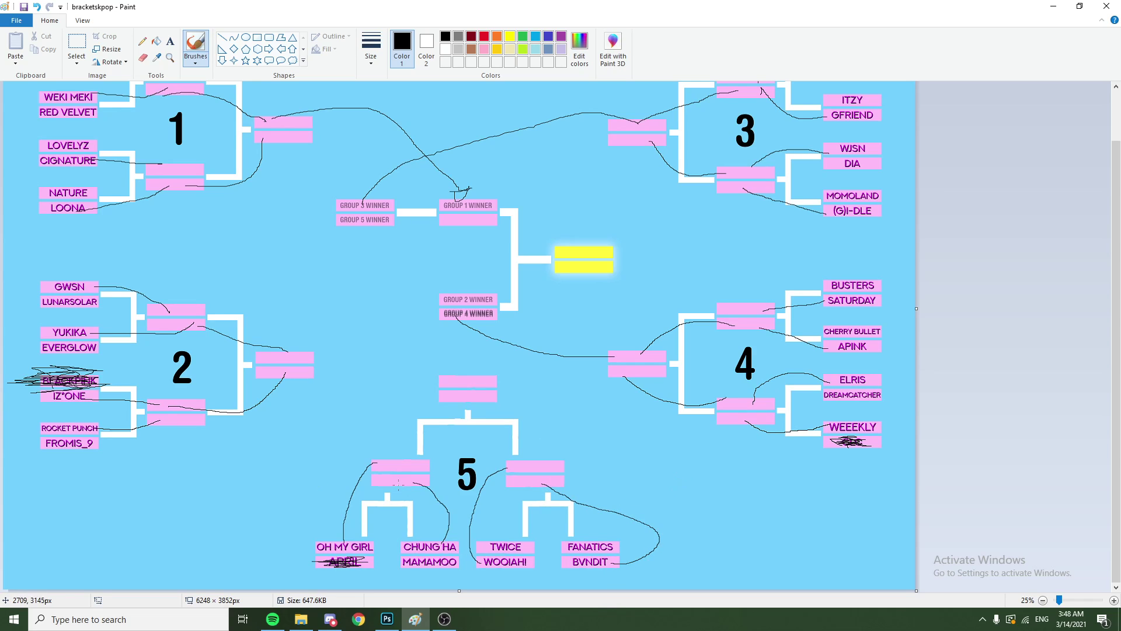
# Step: Link OH MY GIRL and WOO!AH! to the group 5 final, and draw lines advancing WOO!AH! and IZ*ONE to the group 5 and 2 winner boxes
pyautogui.moveTo(385, 465)
pyautogui.mouseDown()
pyautogui.moveTo(395, 397)
pyautogui.moveTo(450, 382)
pyautogui.mouseUp()
pyautogui.moveTo(509, 465)
pyautogui.mouseDown()
pyautogui.moveTo(507, 409)
pyautogui.moveTo(485, 400)
pyautogui.mouseUp()
pyautogui.moveTo(482, 401)
pyautogui.mouseDown()
pyautogui.moveTo(516, 381)
pyautogui.moveTo(388, 267)
pyautogui.moveTo(368, 222)
pyautogui.mouseUp()
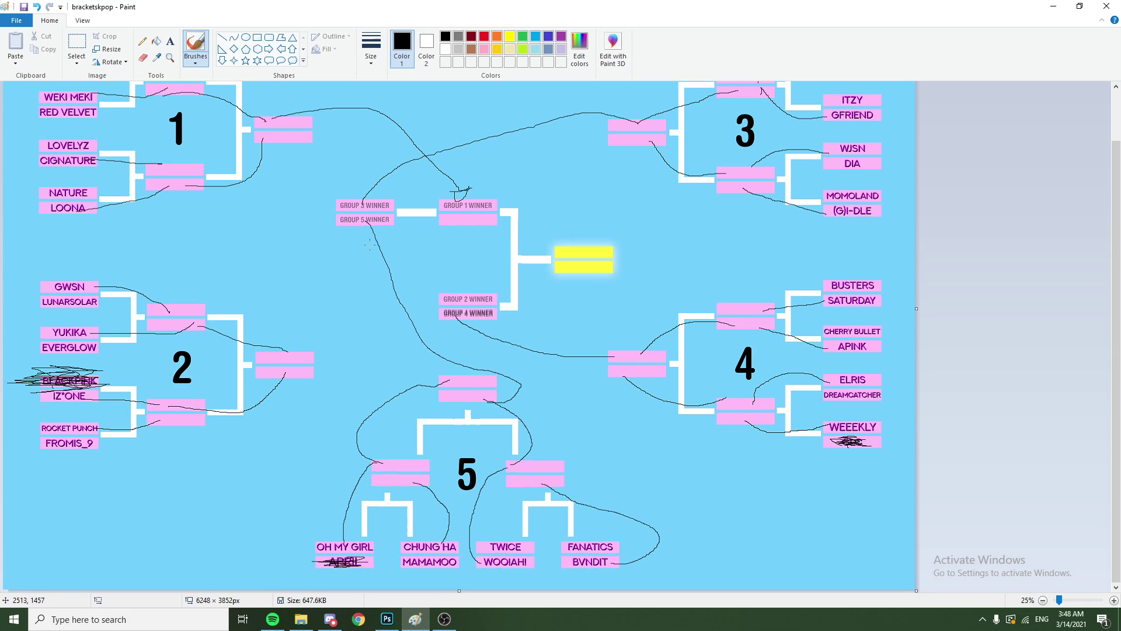
pyautogui.moveTo(293, 374); pyautogui.dragTo(462, 300)
# Step: Handwrite GF above GROUP 3 WINNER and WA below GROUP 5 WINNER, and draw a line advancing GF to the empty slot under GROUP 1 WINNER
pyautogui.scroll(1, 568, 296)
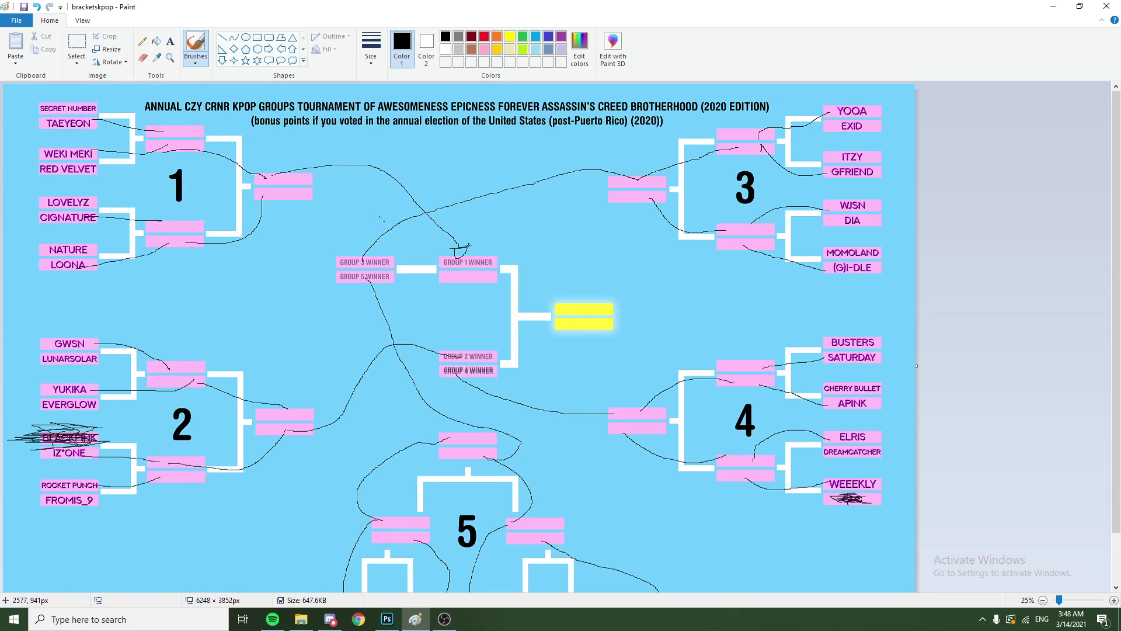
pyautogui.moveTo(370, 224)
pyautogui.mouseDown()
pyautogui.moveTo(352, 238)
pyautogui.moveTo(388, 231)
pyautogui.mouseUp()
pyautogui.moveTo(345, 303)
pyautogui.mouseDown()
pyautogui.moveTo(386, 310)
pyautogui.moveTo(384, 329)
pyautogui.mouseUp()
pyautogui.moveTo(384, 243); pyautogui.dragTo(453, 275)
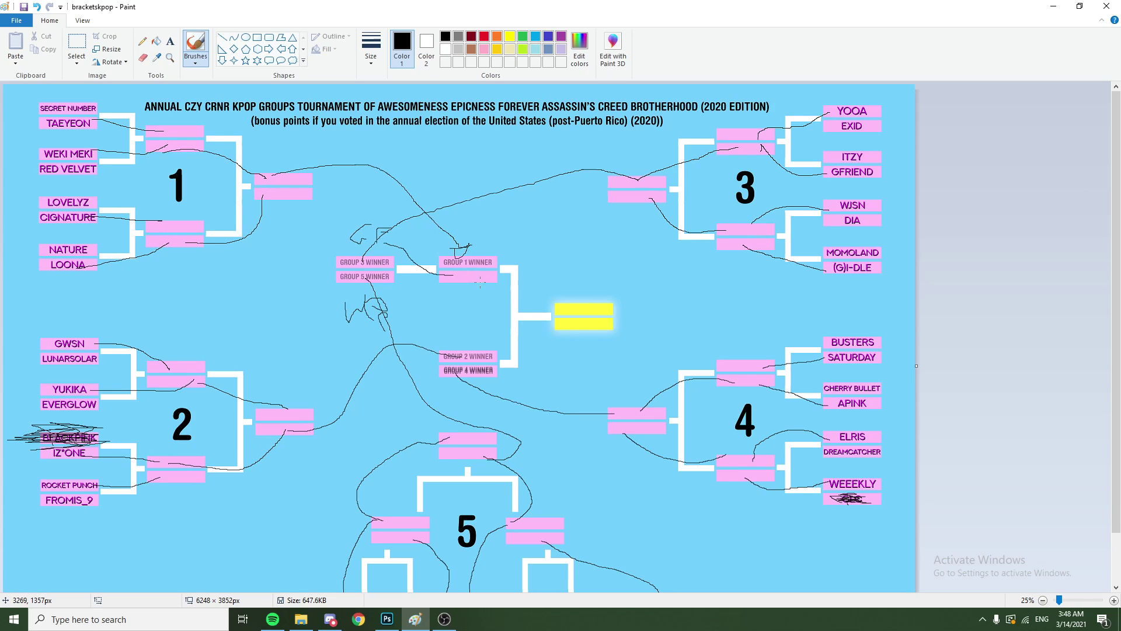
# Step: Draw lines from the GF and GROUP 2 WINNER slots to the yellow final box, label them GF and IZONE, and circle IZONE as champion
pyautogui.moveTo(480, 283)
pyautogui.mouseDown()
pyautogui.moveTo(515, 275)
pyautogui.moveTo(570, 301)
pyautogui.moveTo(578, 284)
pyautogui.moveTo(590, 287)
pyautogui.mouseUp()
pyautogui.moveTo(484, 353)
pyautogui.mouseDown()
pyautogui.moveTo(578, 325)
pyautogui.moveTo(617, 338)
pyautogui.moveTo(634, 325)
pyautogui.moveTo(592, 369)
pyautogui.mouseUp()
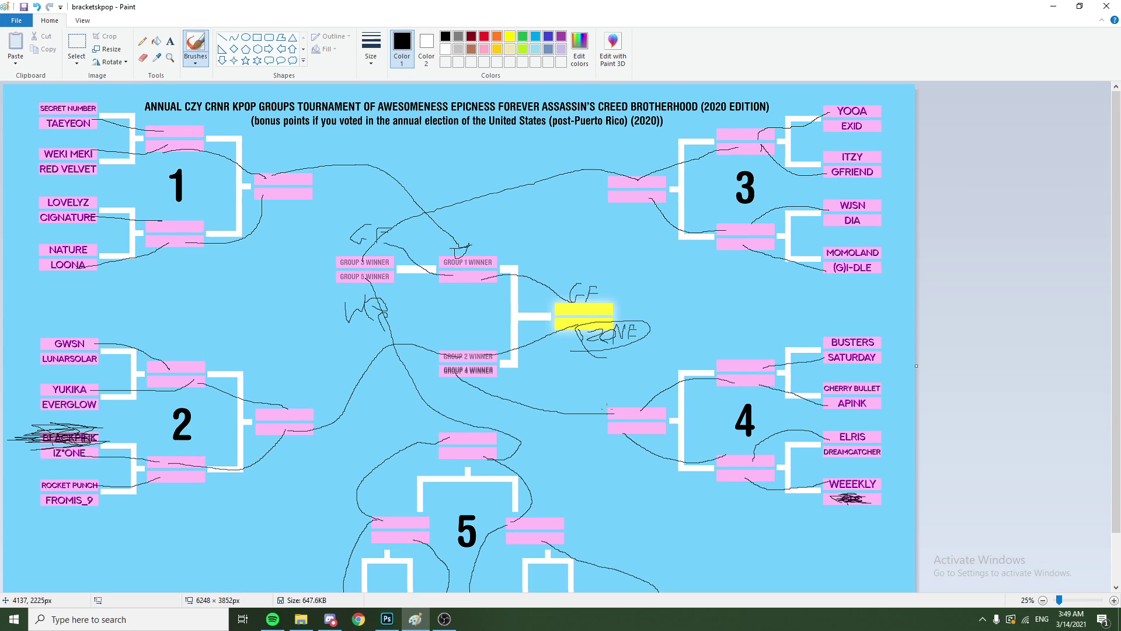